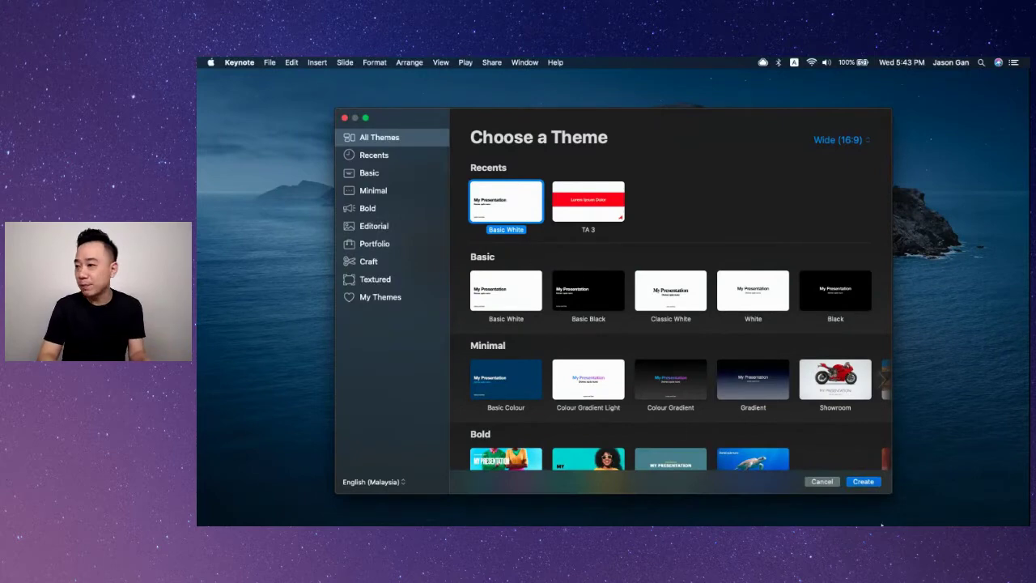
Step: Create a new presentation from the Basic White theme
left_click(863, 484)
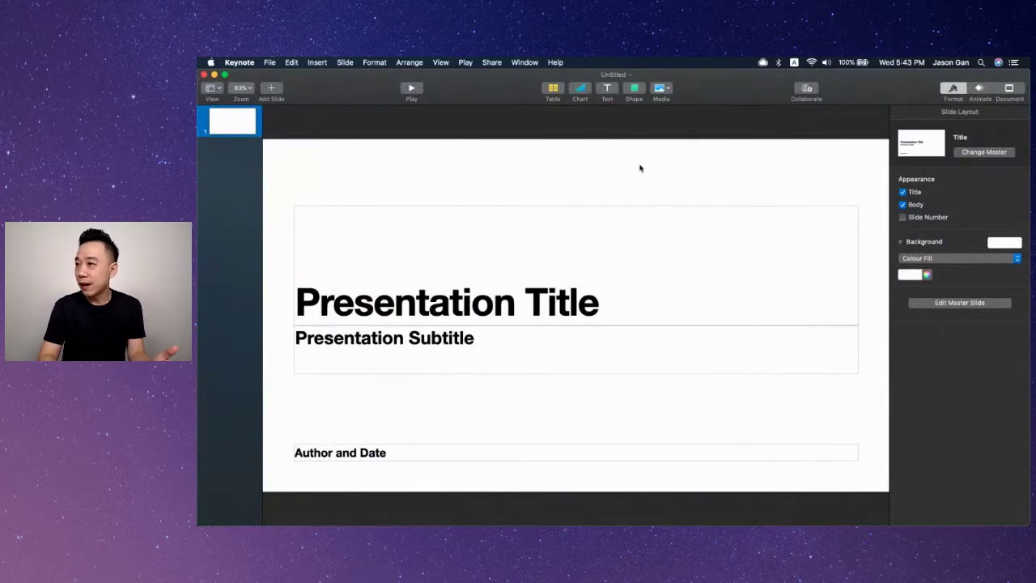
Step: Set a custom 1080 × 1080 slide size in the Document inspector
left_click(1009, 89)
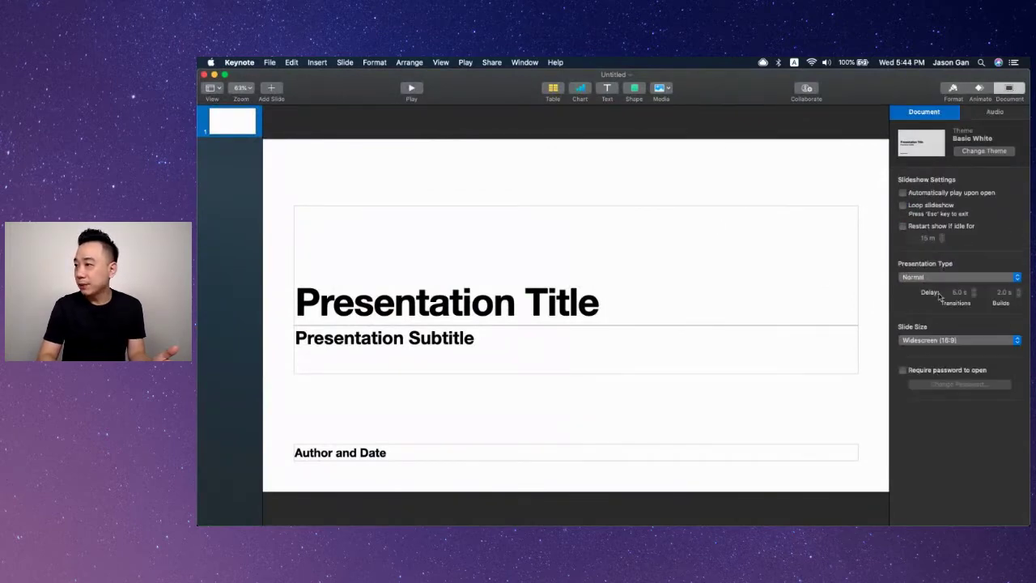
left_click(931, 344)
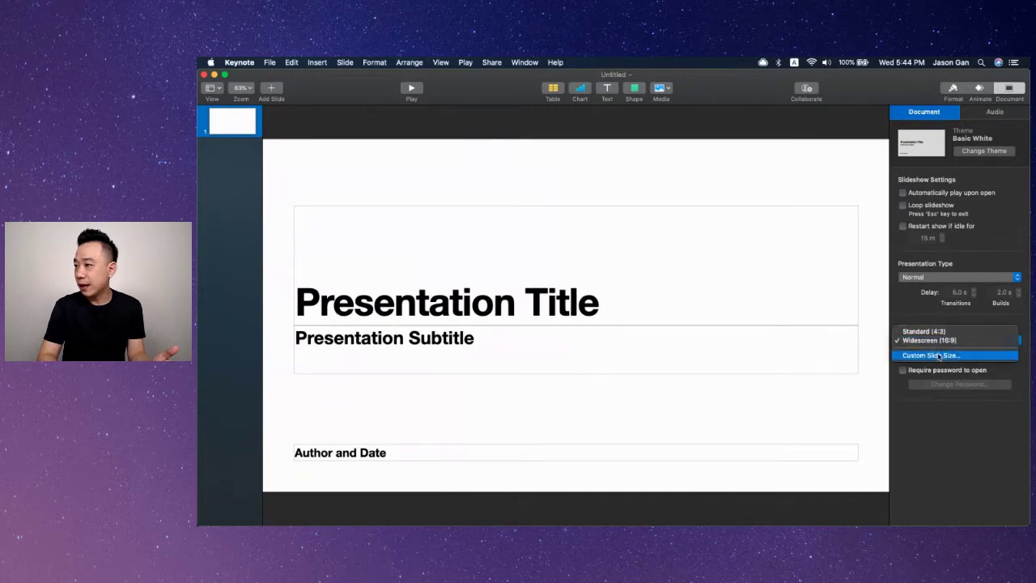
left_click(929, 355)
type("1000")
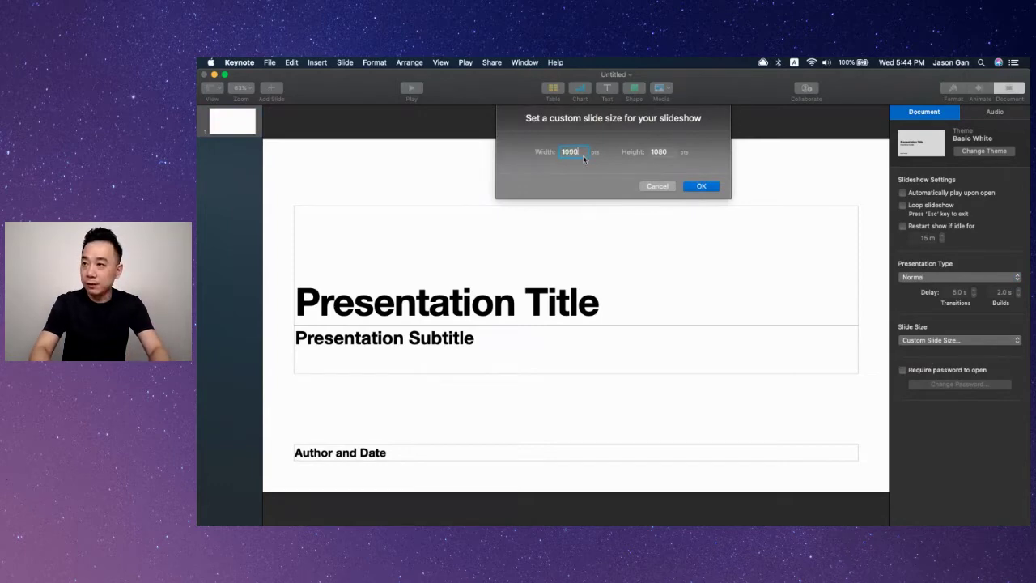
double_click(670, 152)
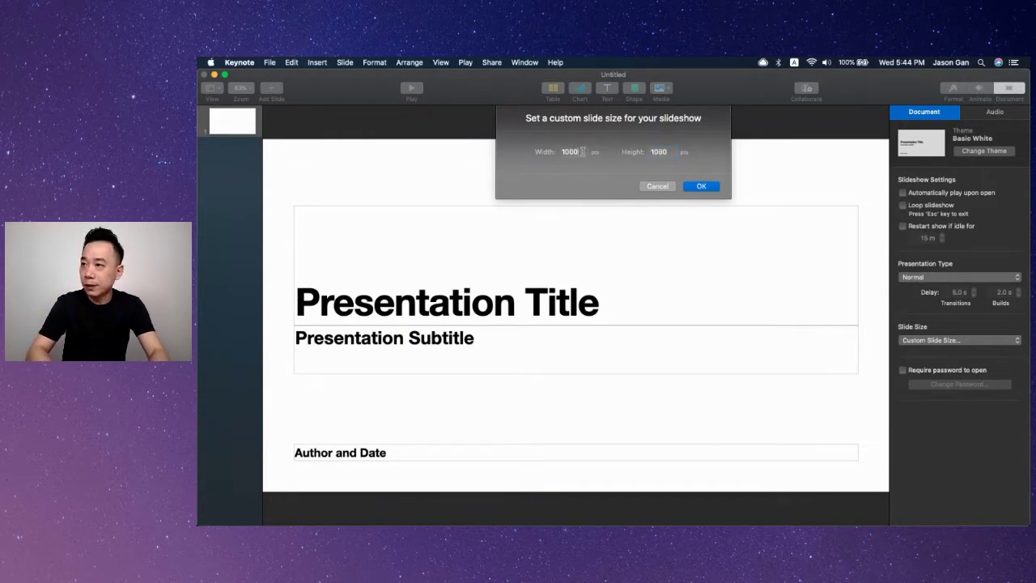
type("1080")
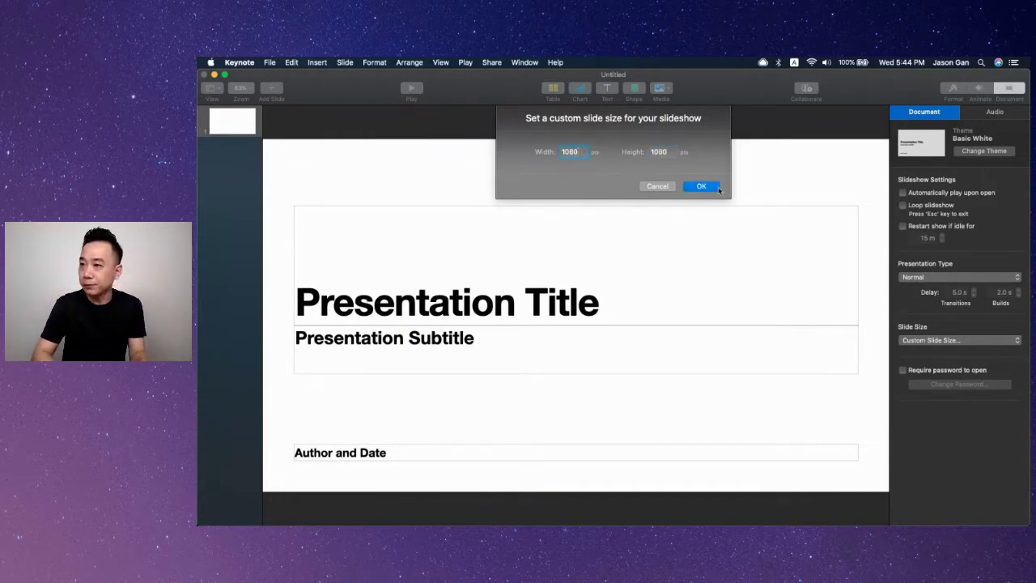
left_click(701, 186)
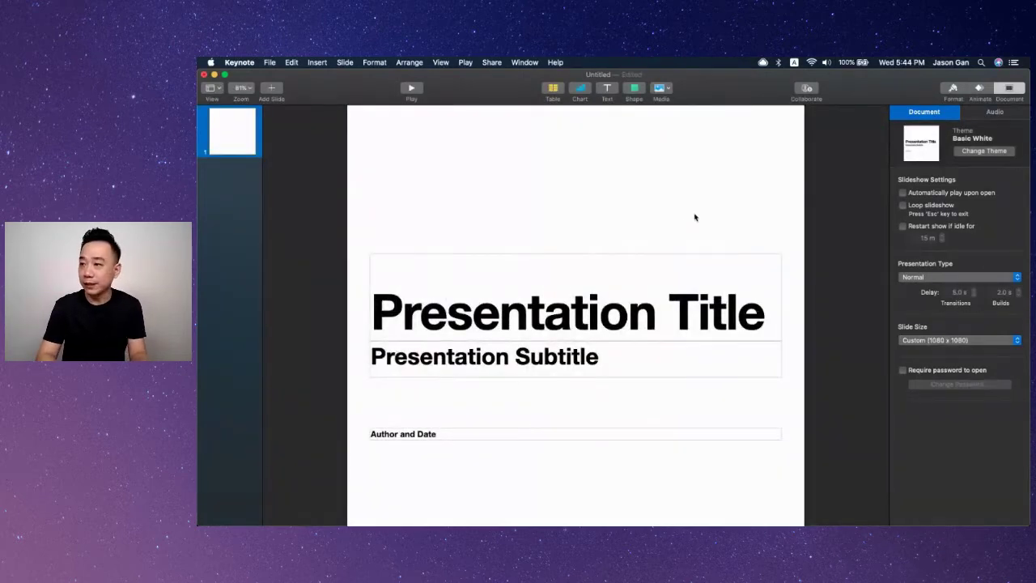
Step: Move the title box to the top and delete the subtitle and Author and Date boxes
left_click_drag(647, 305, 647, 178)
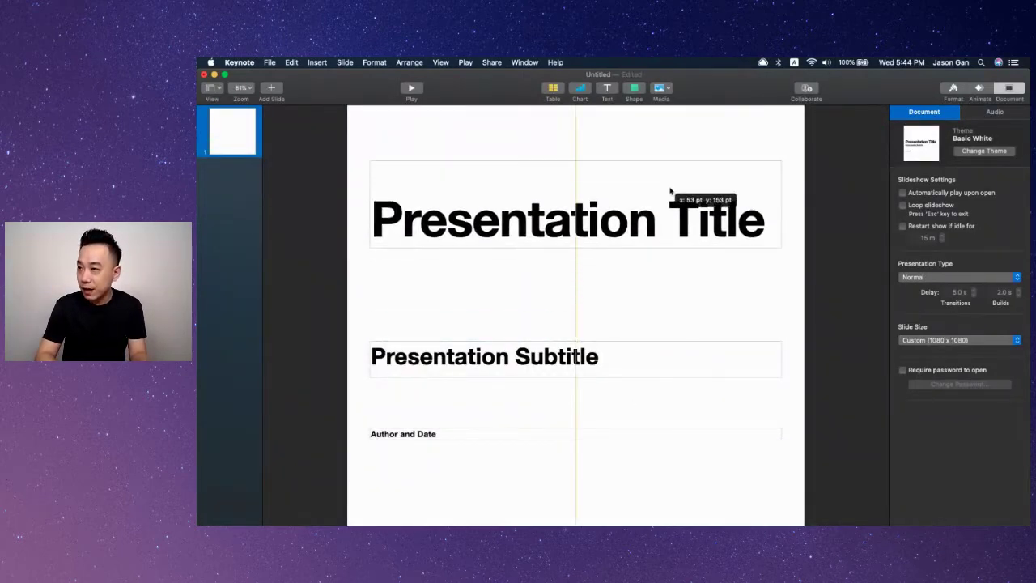
left_click(629, 359)
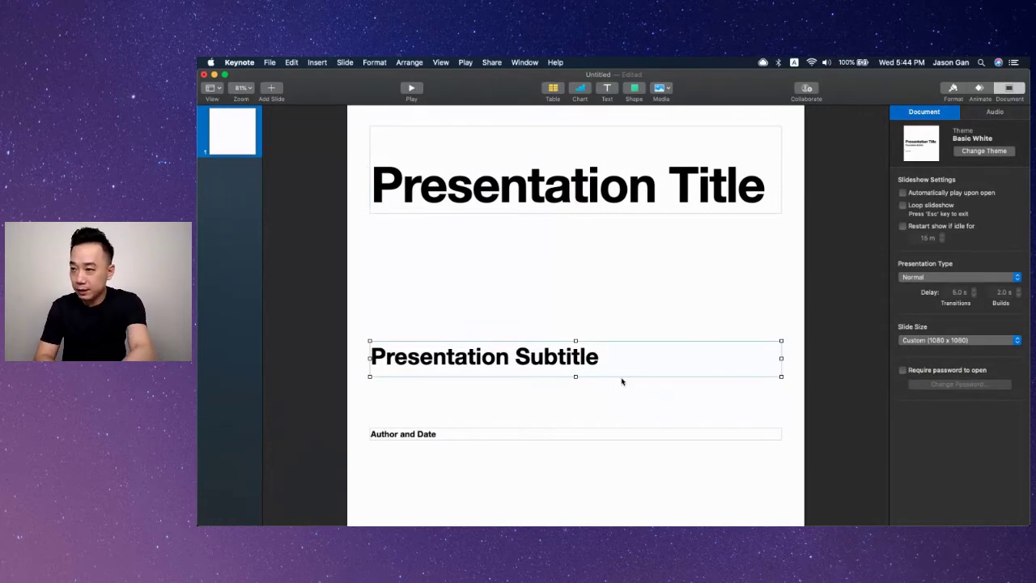
key("Delete")
left_click(596, 433)
key("Delete")
Step: Place a second text box near the slide bottom, keeping it via undo
left_click(639, 186)
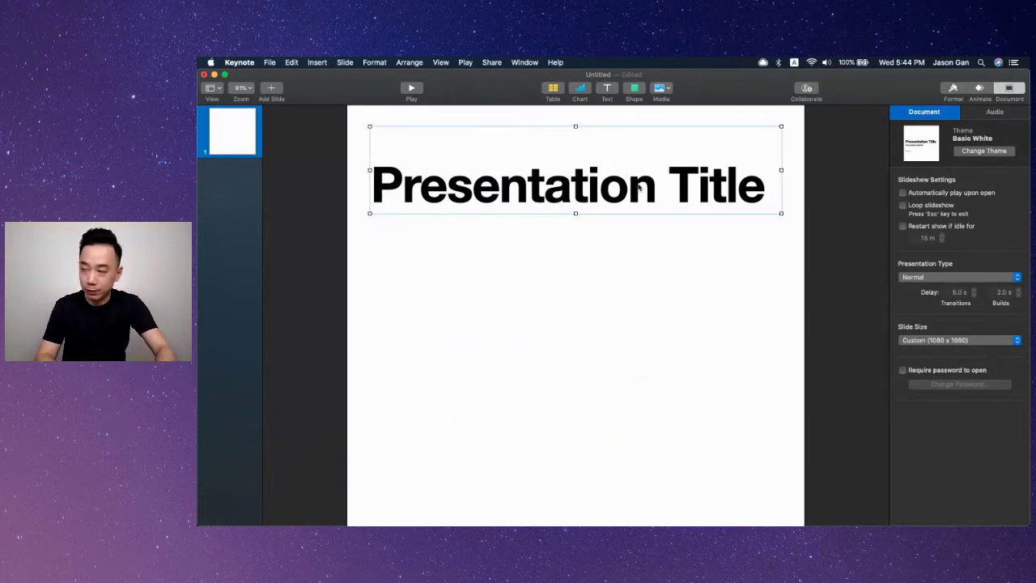
mouse_move(639, 187)
left_mouse_down()
mouse_move(628, 456)
mouse_move(643, 461)
left_mouse_up()
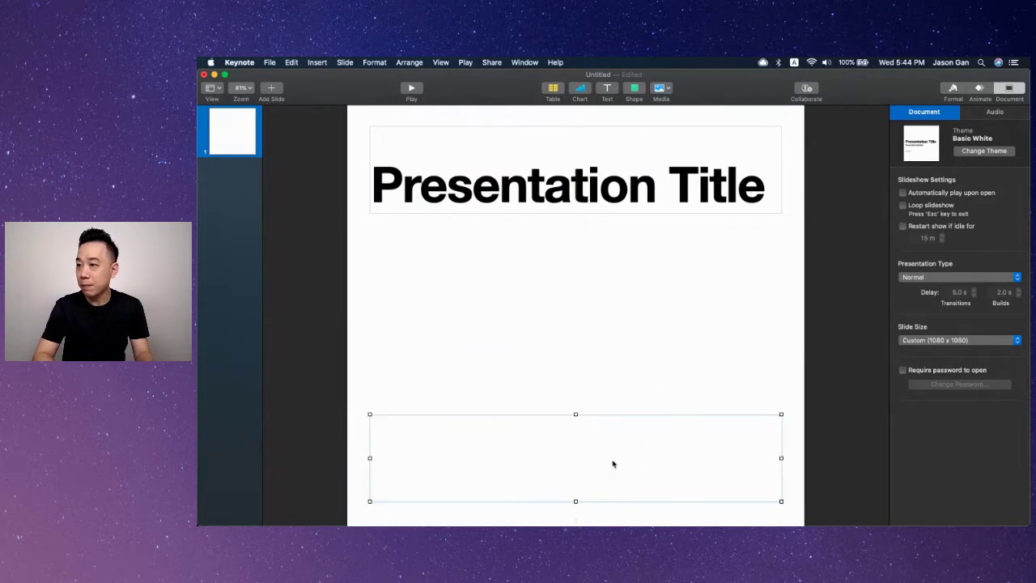
key("Delete")
left_click(640, 188)
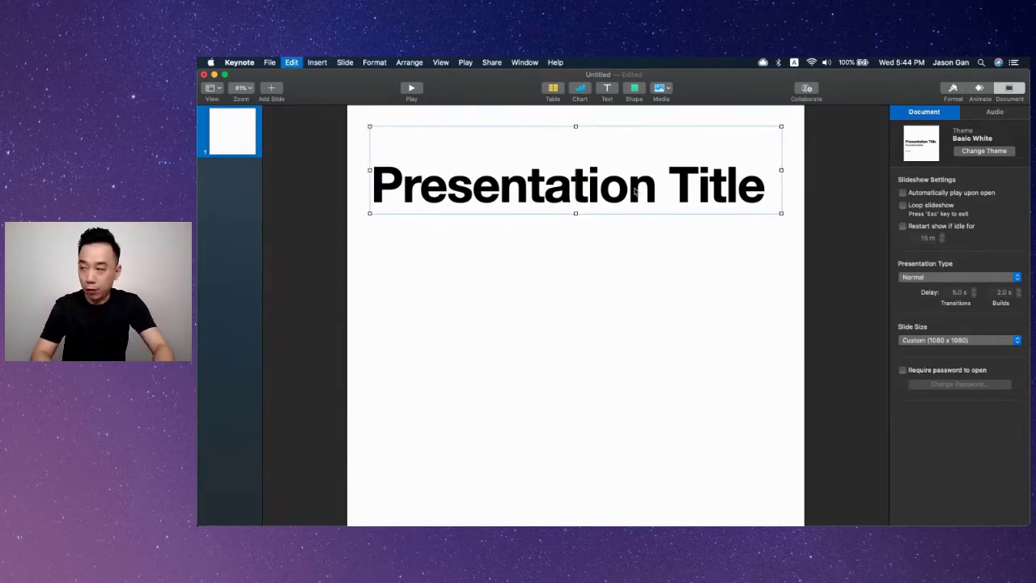
key("super+z")
key("super+z")
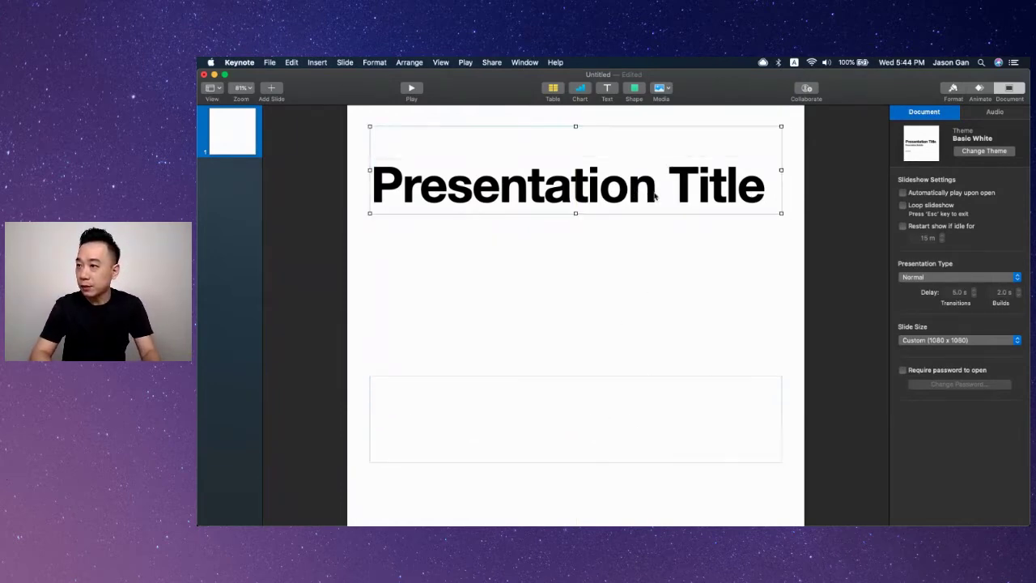
left_click(654, 194)
Step: Type 'Text 1' in the top box and 'Text 2' in the bottom box
type("Test 1")
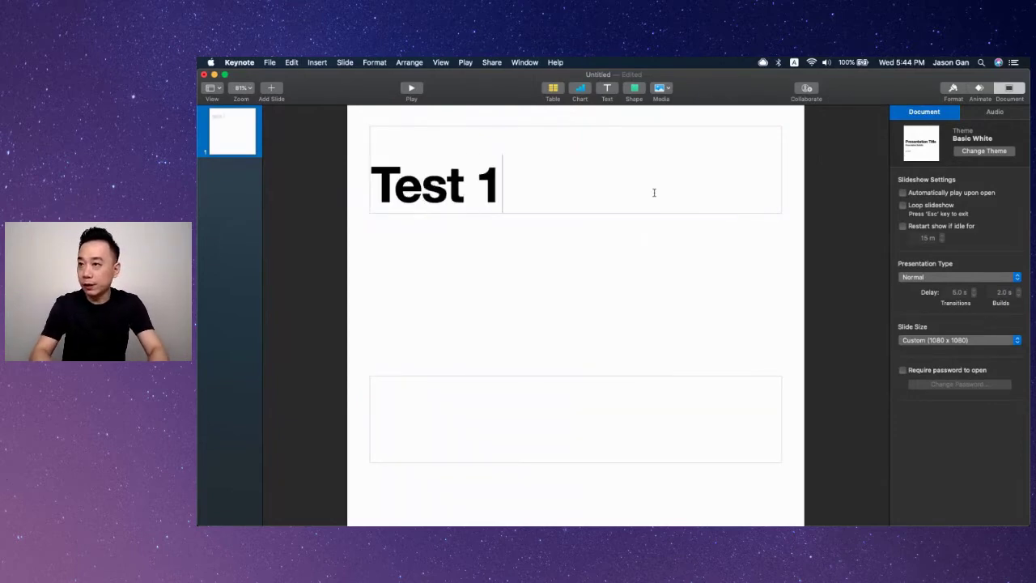
key("BackSpace")
key("BackSpace")
key("BackSpace")
key("BackSpace")
type("xt 1")
left_click_drag(660, 417, 656, 420)
type("Ts")
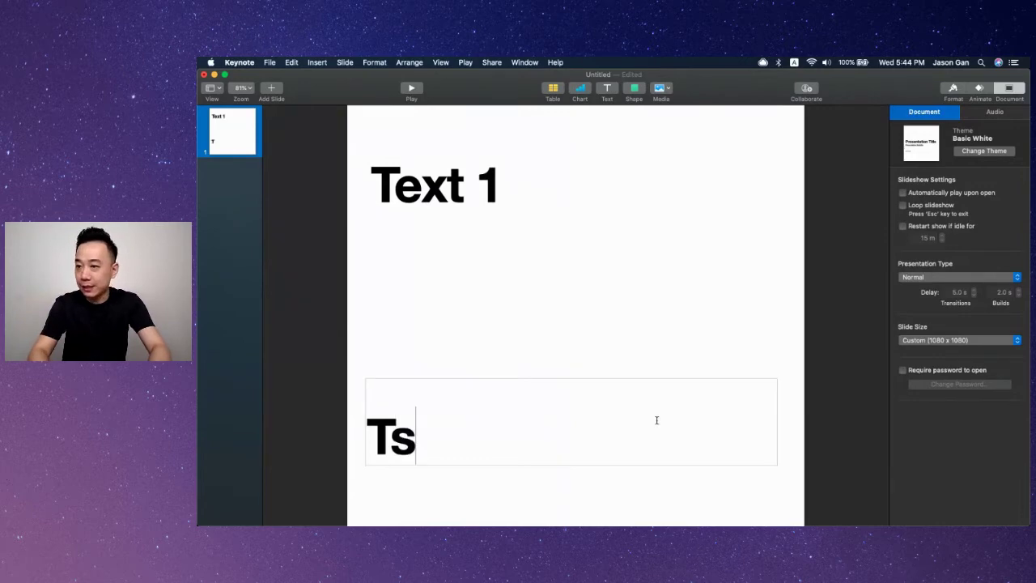
type("e")
key("BackSpace")
key("BackSpace")
type("est 2")
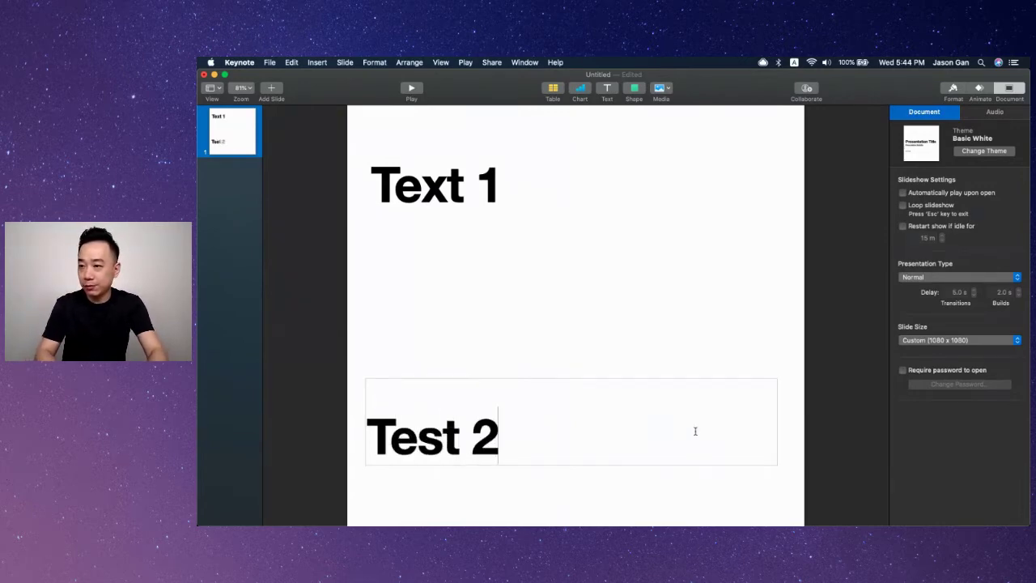
key("BackSpace")
key("BackSpace")
key("BackSpace")
key("BackSpace")
type("x")
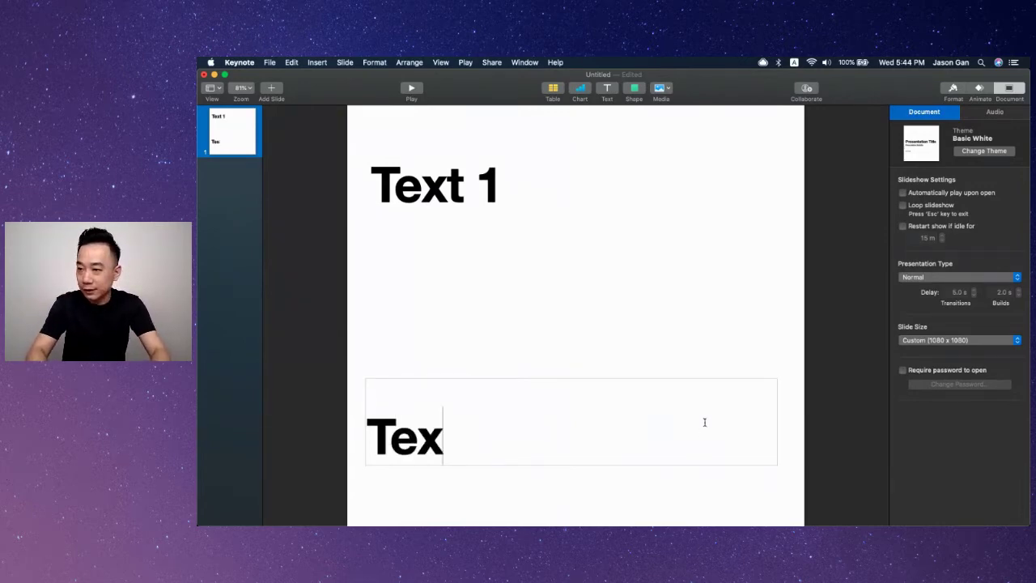
type("t 2")
left_click(655, 290)
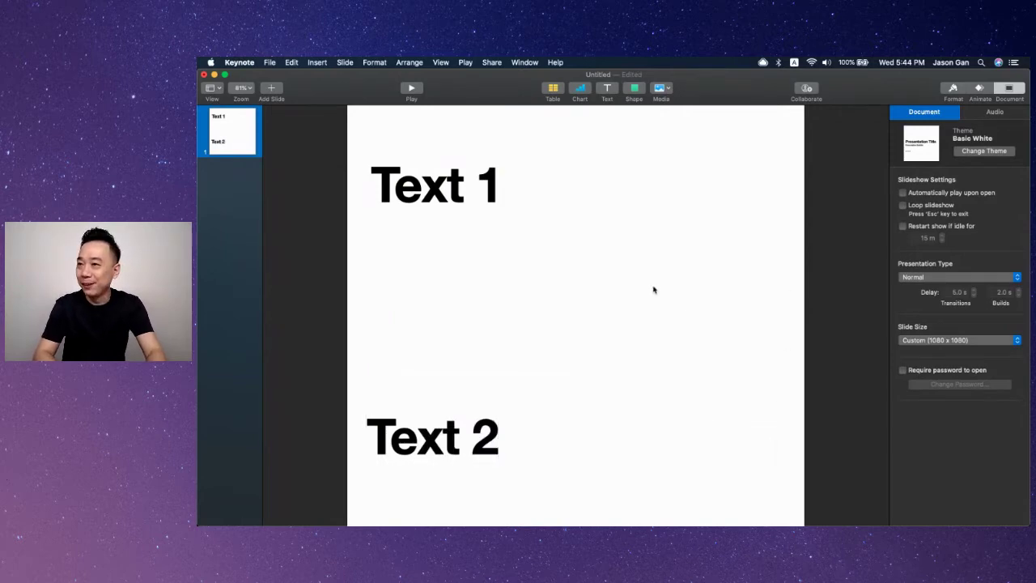
left_click(450, 179)
Step: Centre-align the text of both the Text 1 and Text 2 captions
left_click(953, 89)
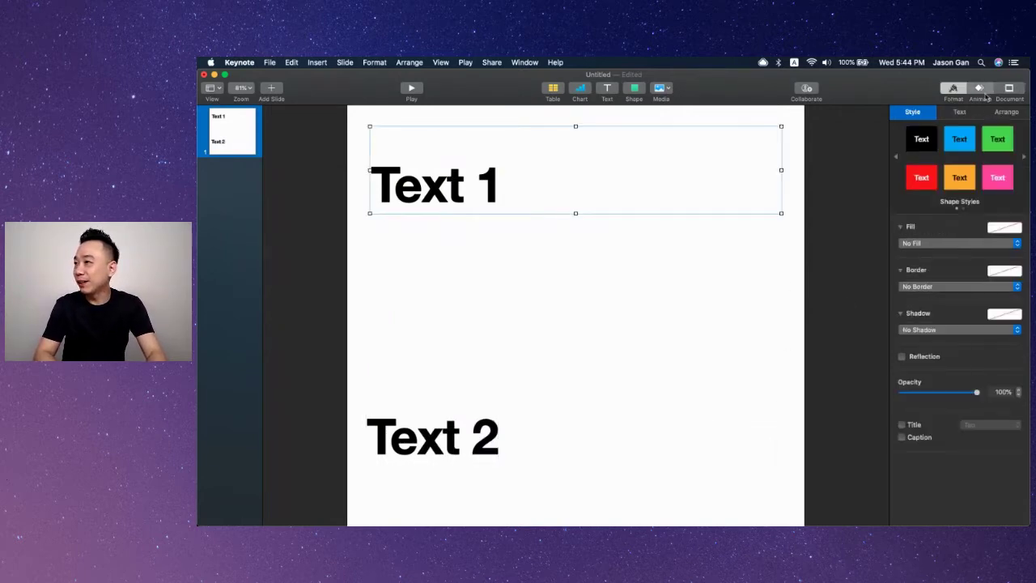
left_click(953, 89)
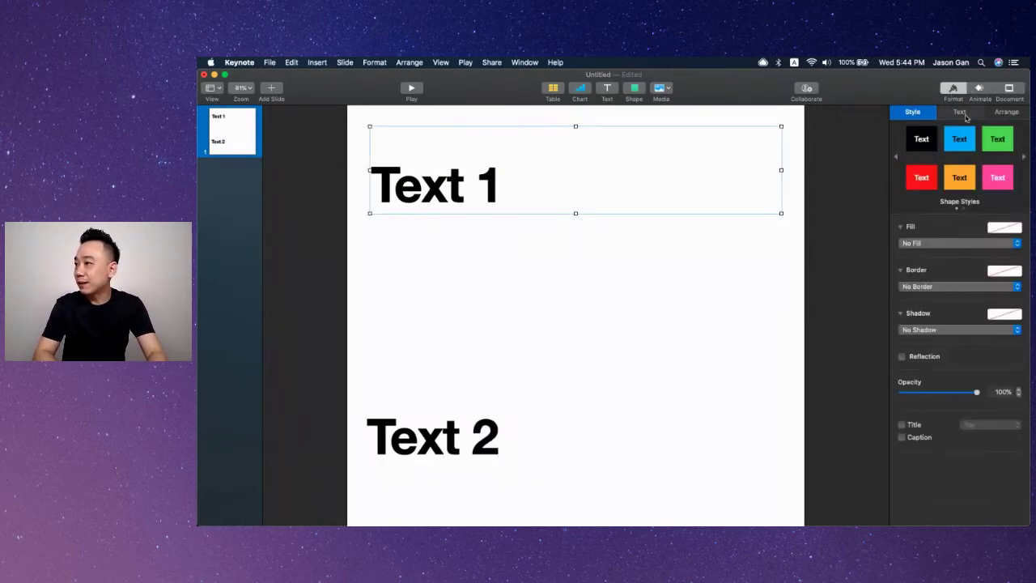
left_click(960, 112)
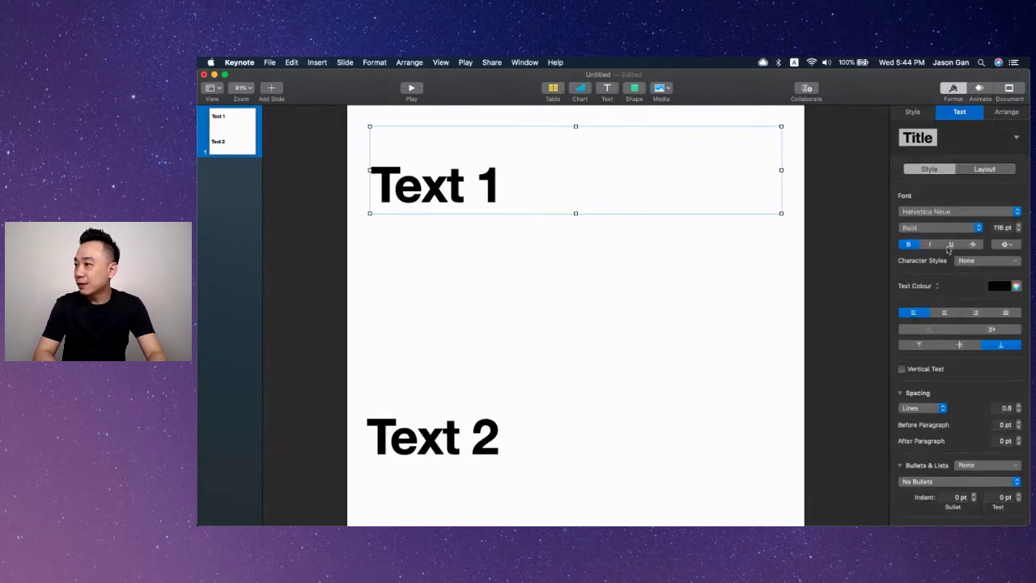
left_click(944, 312)
left_click(472, 437)
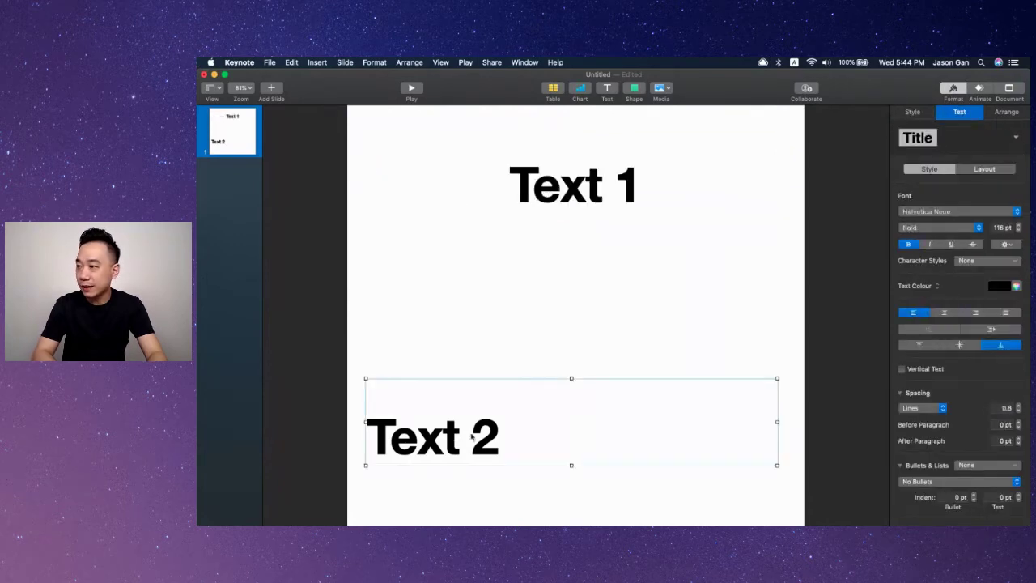
left_click(944, 313)
Step: Move Text 2 slightly lower, lined up centred under Text 1
left_click(724, 298)
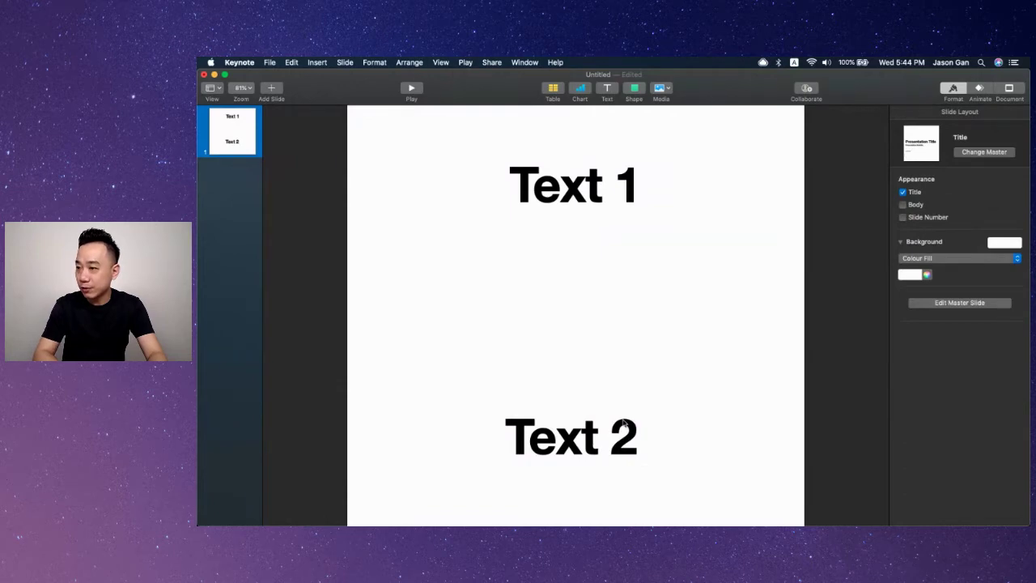
left_click_drag(624, 424, 620, 451)
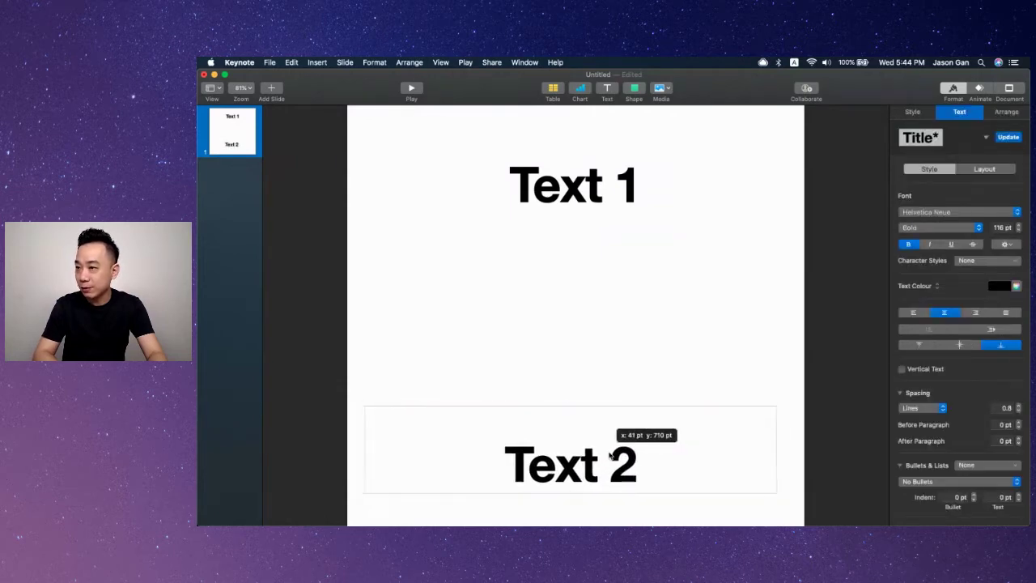
left_click_drag(605, 455, 614, 455)
left_click(628, 335)
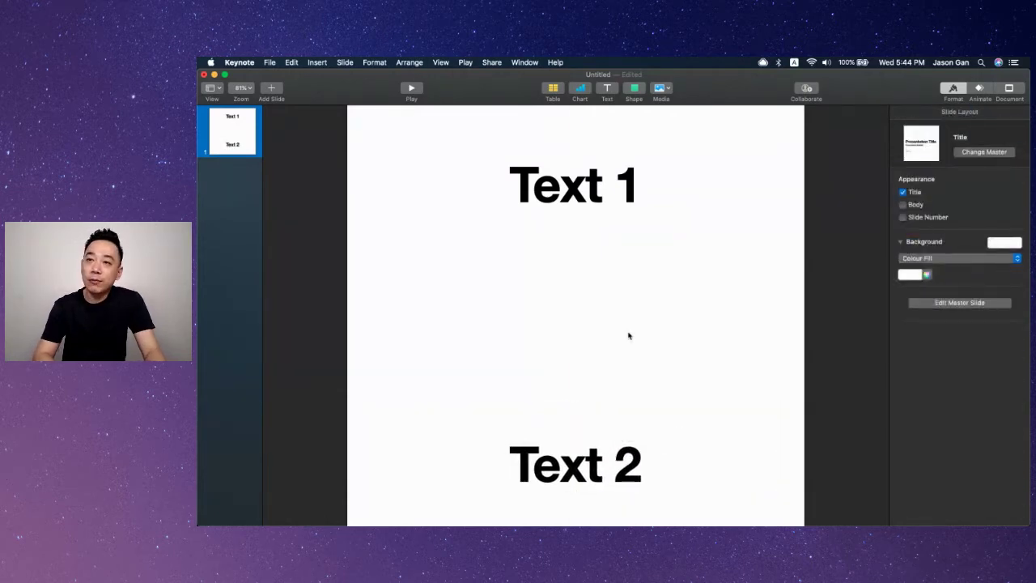
left_click(662, 87)
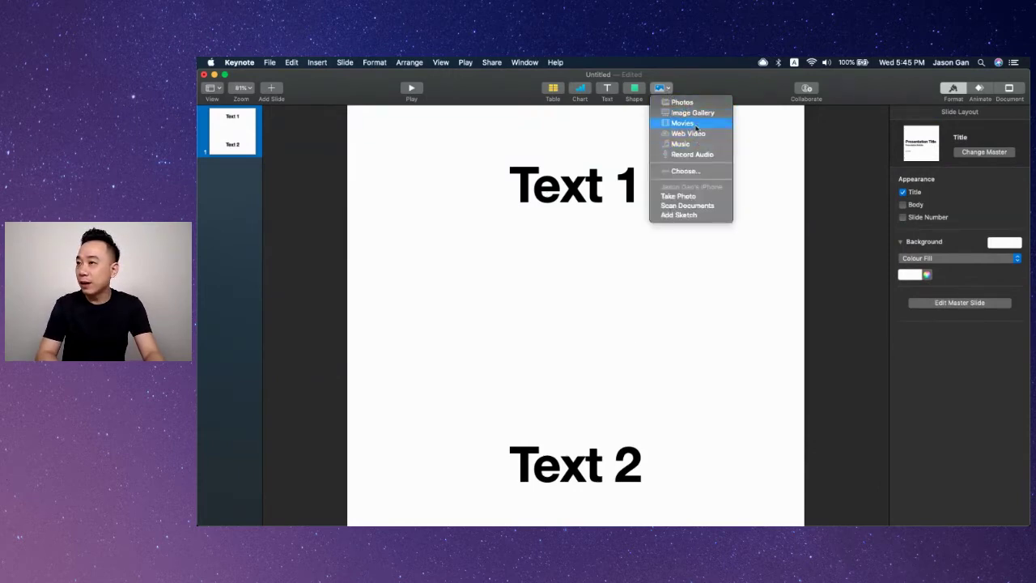
Step: Drag the video file from Downloads onto the slide centre between the captions
left_click(696, 128)
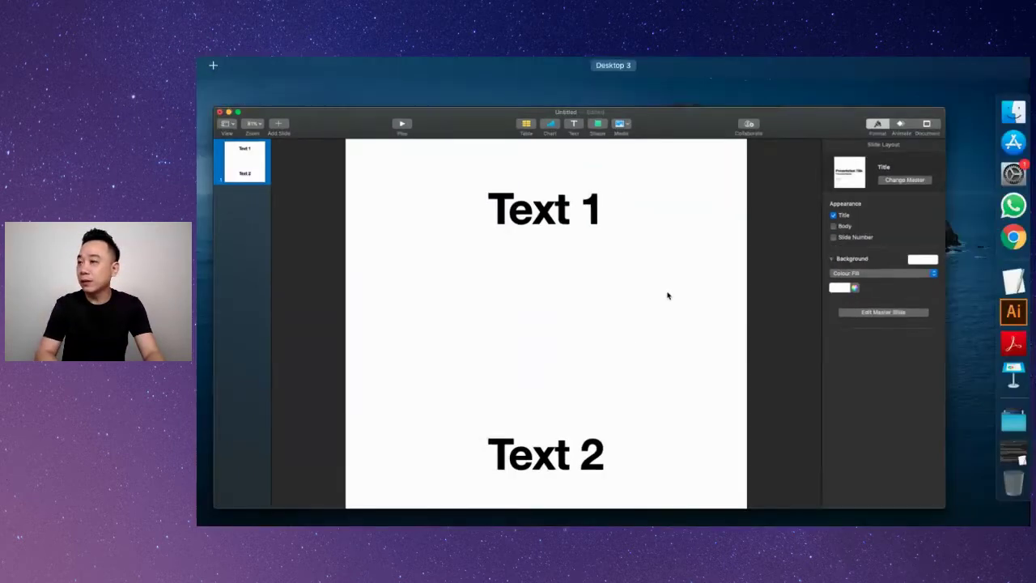
mouse_move(1005, 426)
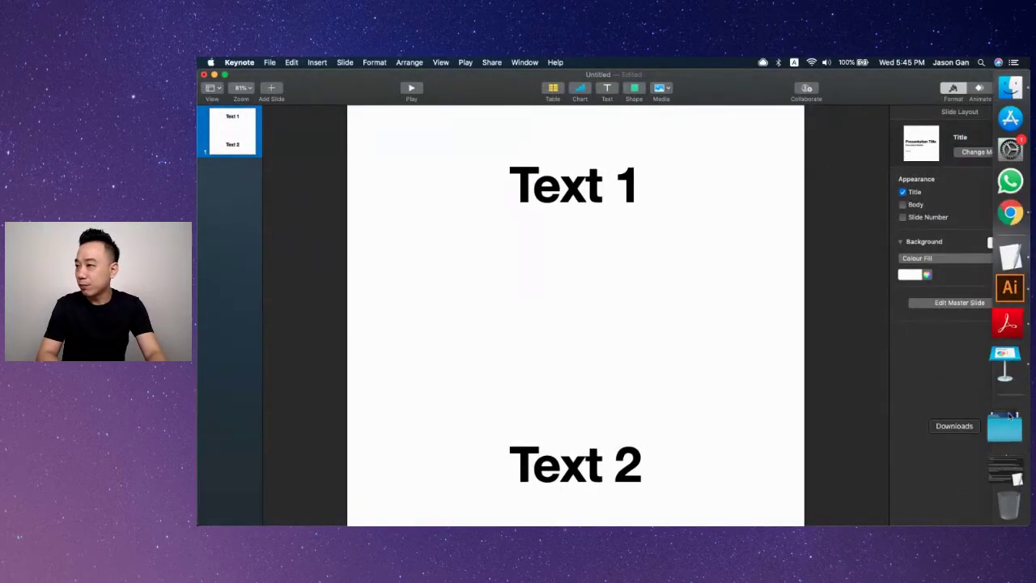
left_click(1009, 415)
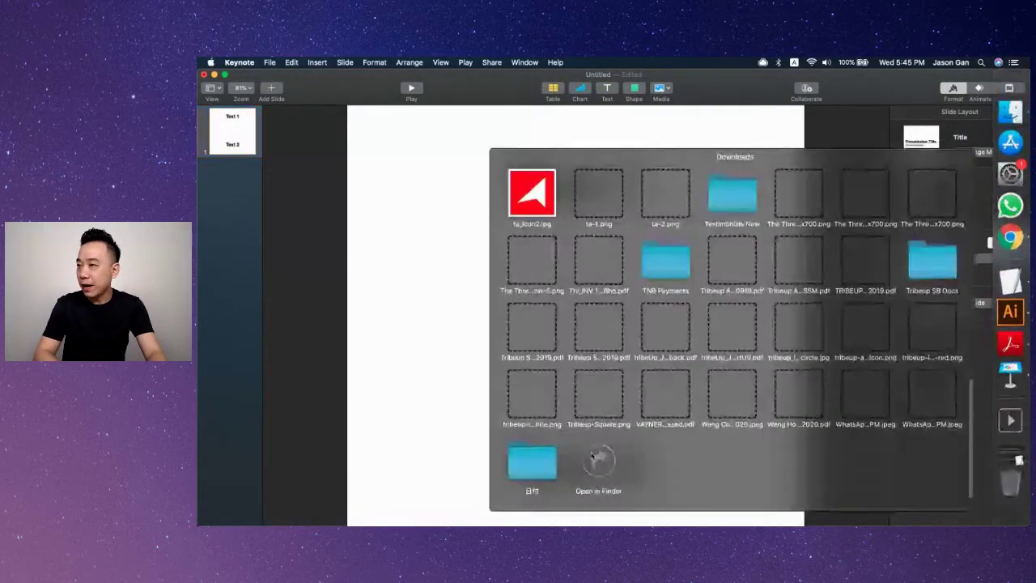
left_click(648, 381)
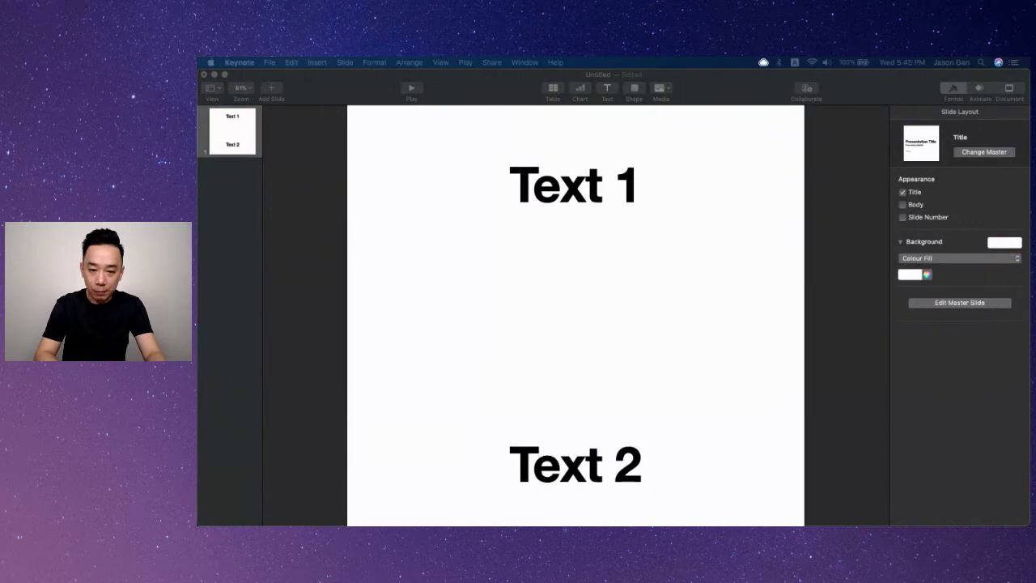
left_click_drag(479, 243, 572, 315)
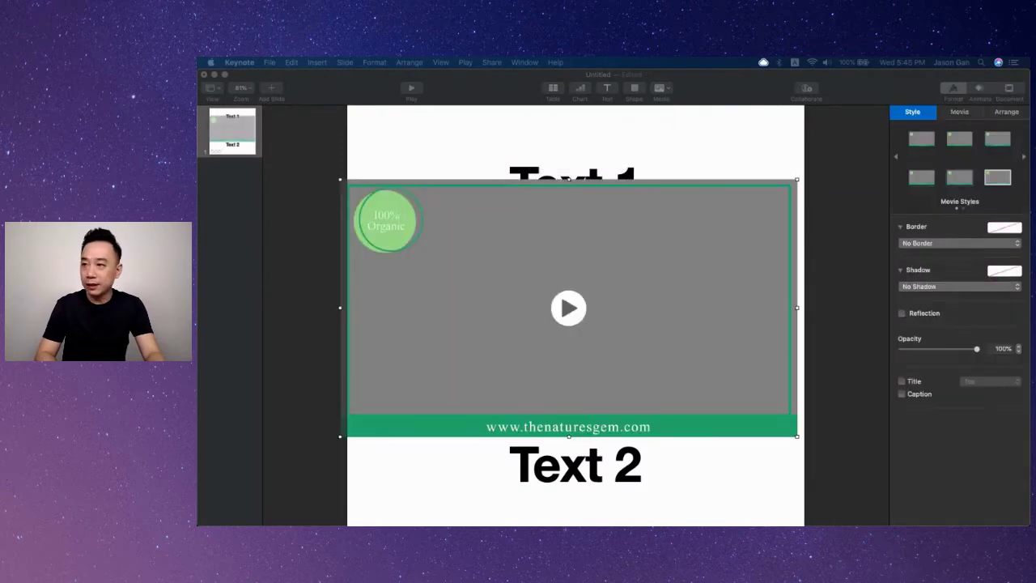
Step: Centre the video horizontally, raise Text 1 above it and lower Text 2 below it
left_click(668, 315)
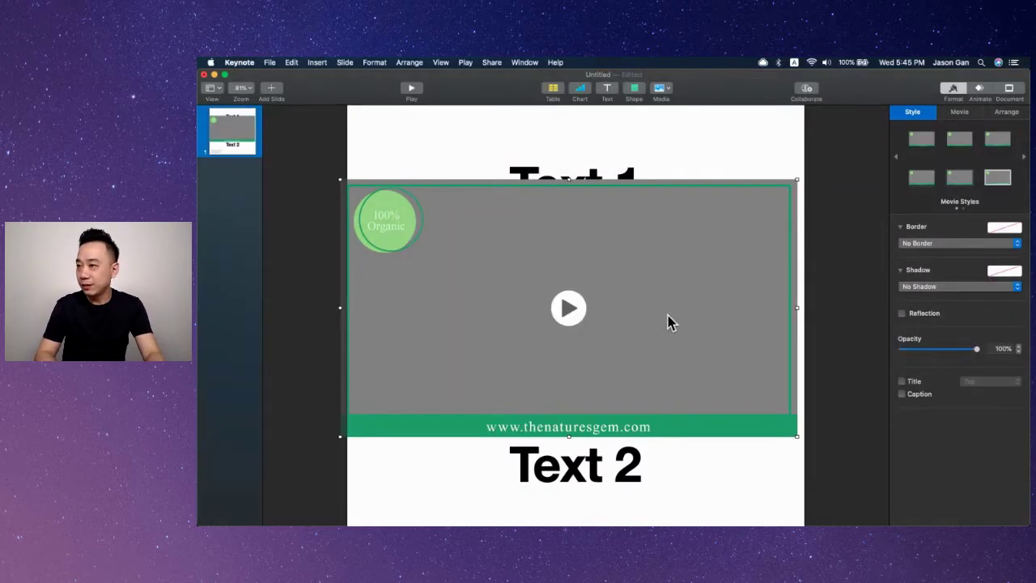
mouse_move(604, 285)
left_mouse_down()
mouse_move(611, 301)
mouse_move(612, 285)
left_mouse_up()
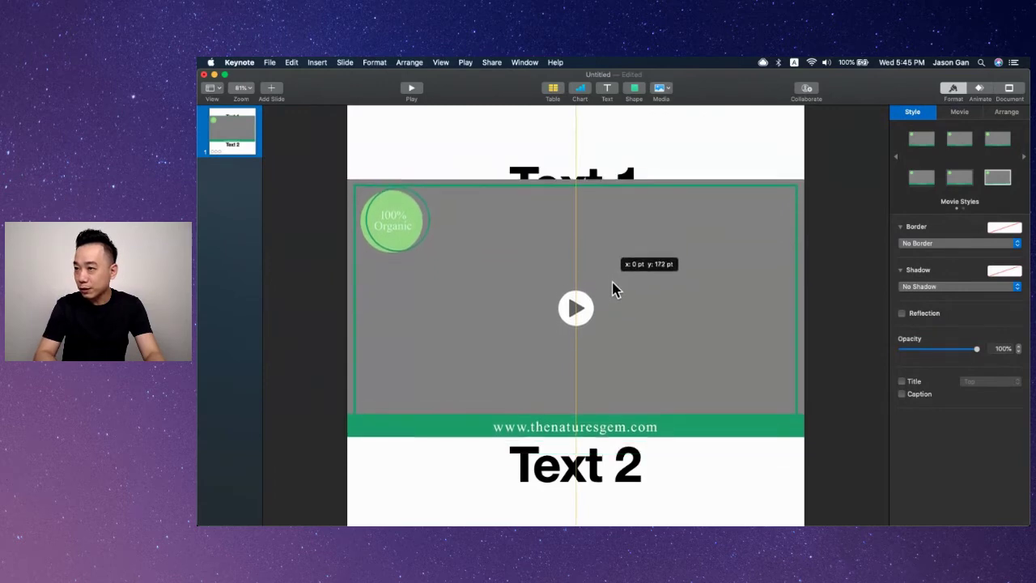
left_click_drag(613, 295, 613, 294)
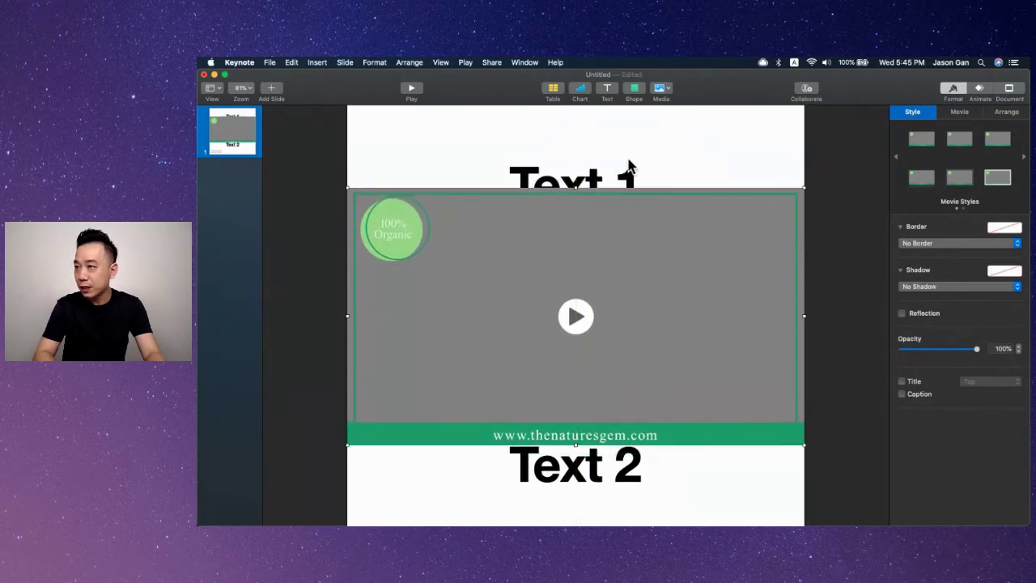
left_click_drag(631, 178, 631, 144)
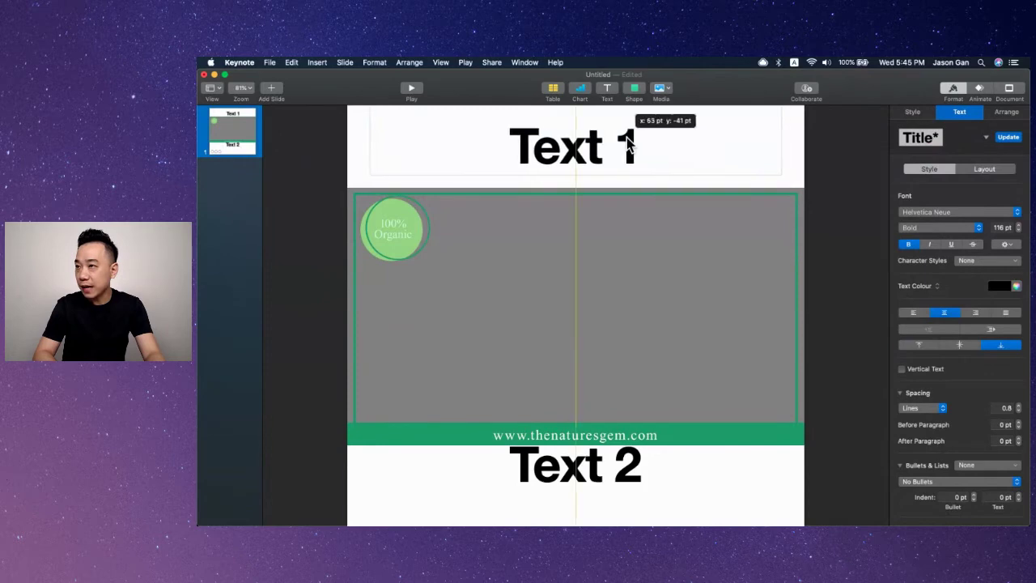
left_click(566, 471)
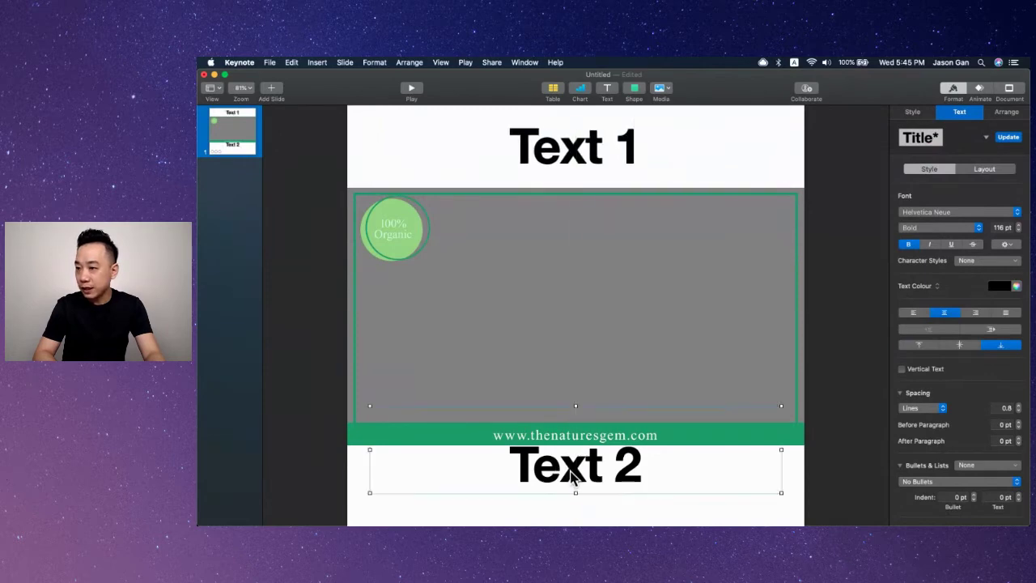
left_click_drag(571, 478, 572, 497)
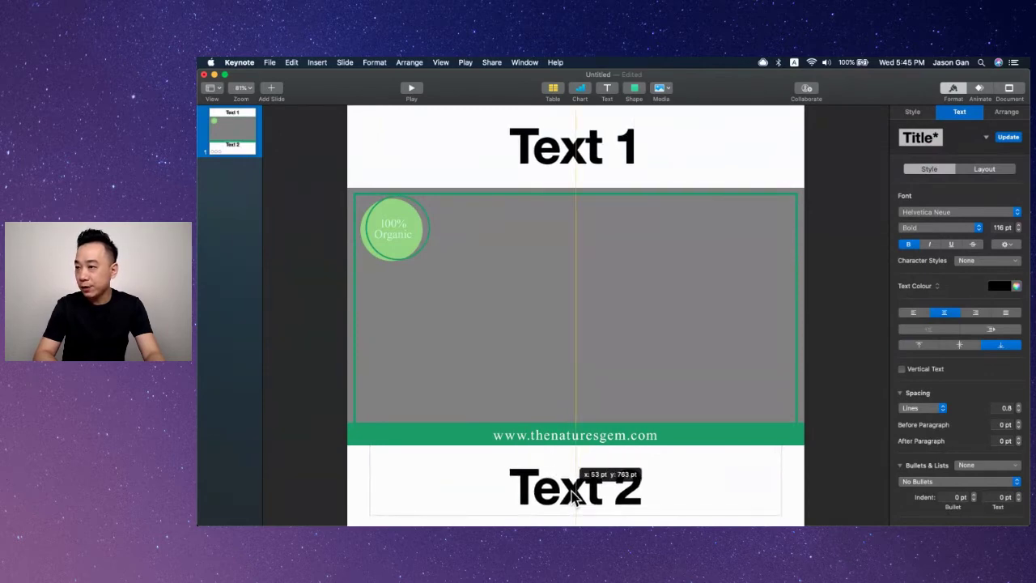
left_click(842, 363)
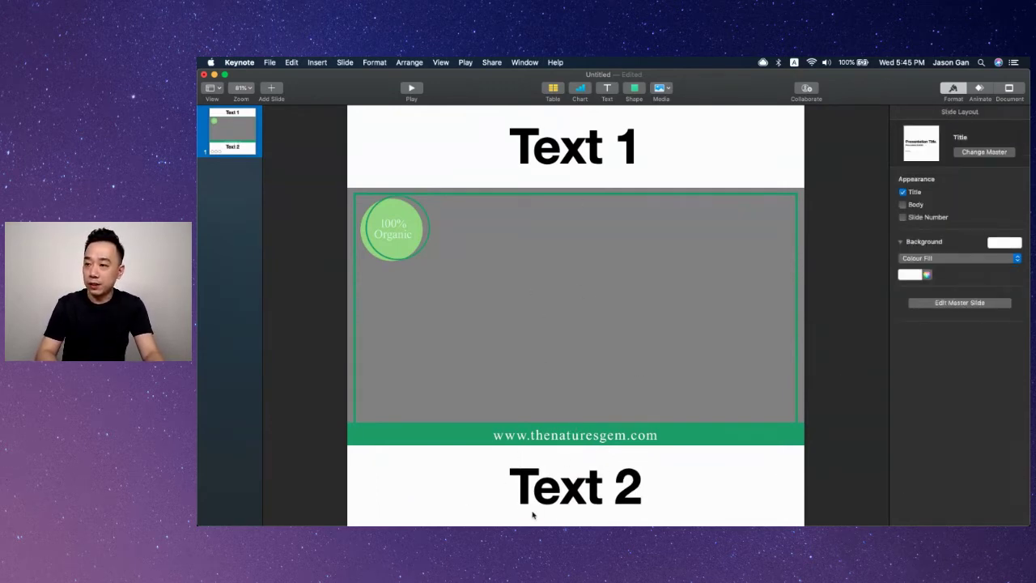
left_click(554, 289)
left_click(575, 315)
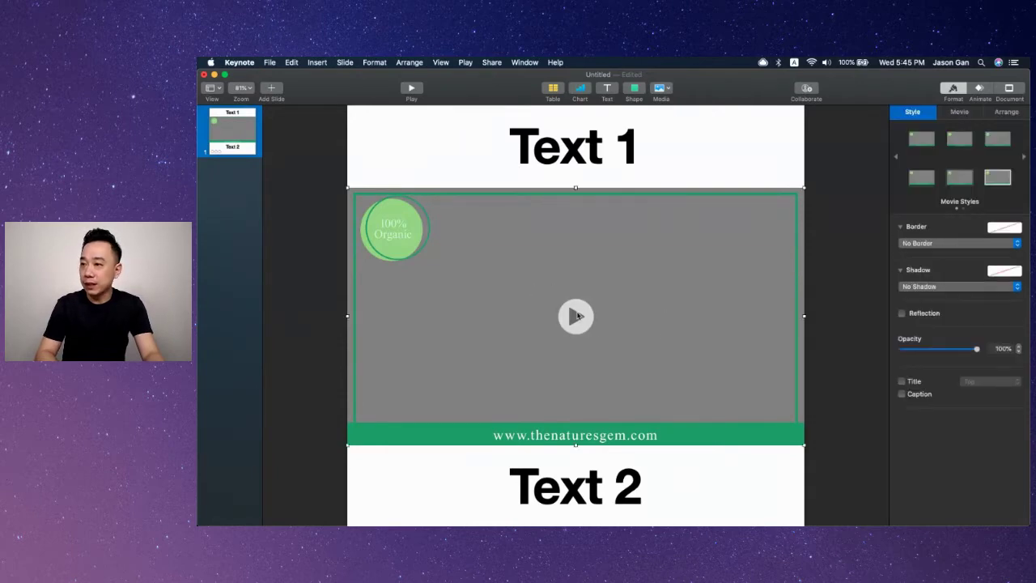
left_click(575, 315)
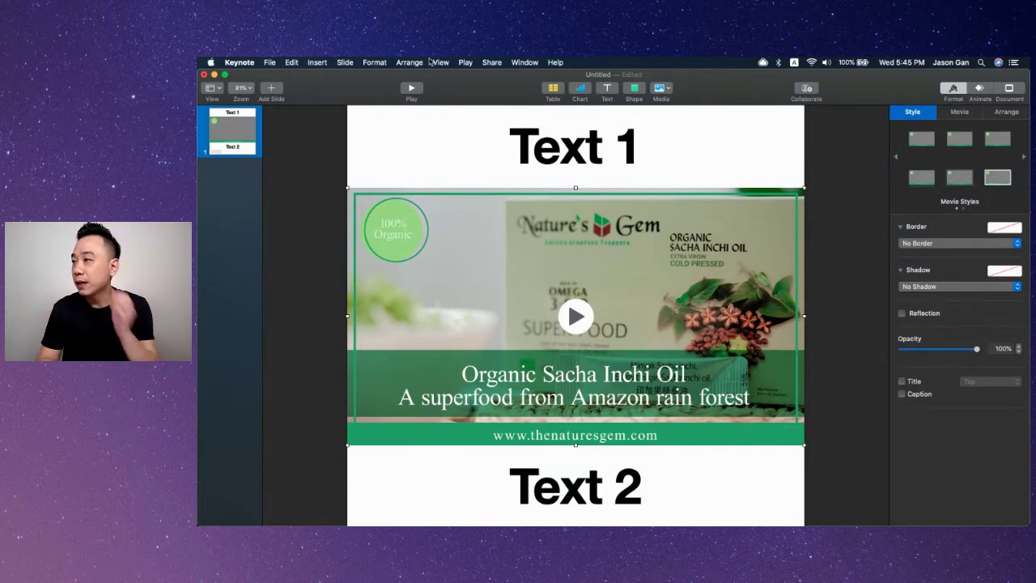
key("Delete")
left_click(270, 62)
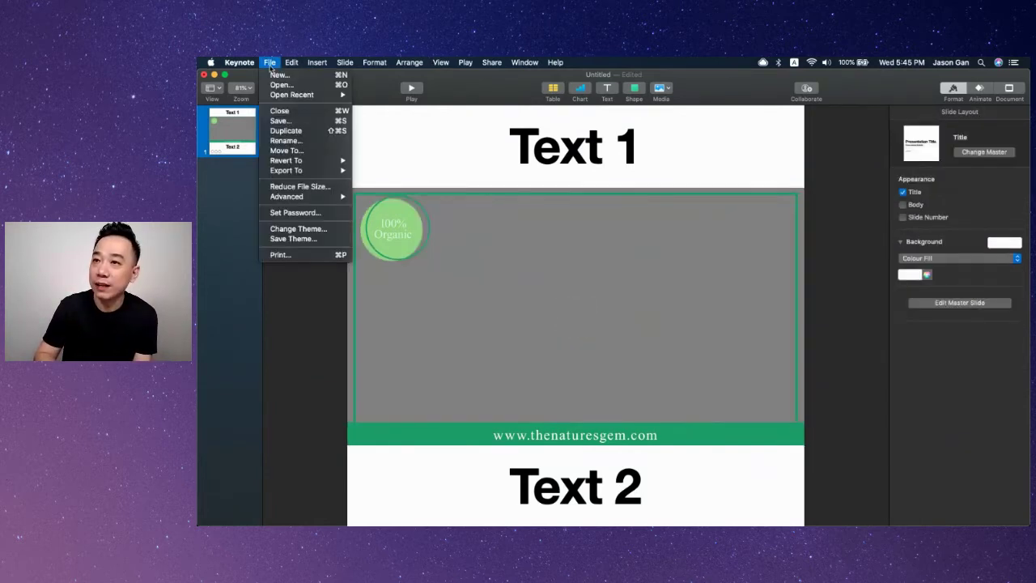
mouse_move(286, 170)
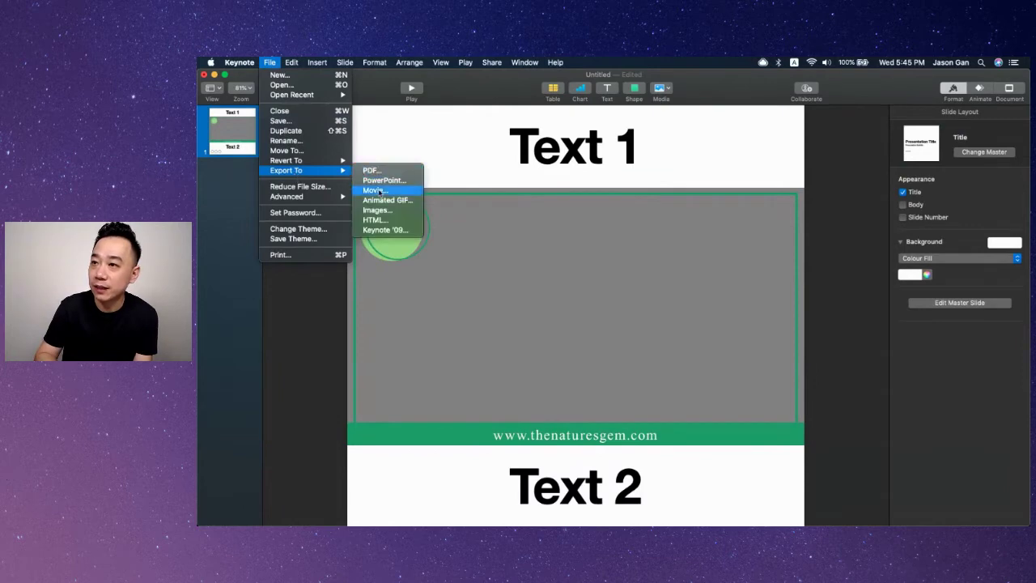
Step: Configure a self-playing 1080p movie export with 0-second slide and build delays
left_click(380, 191)
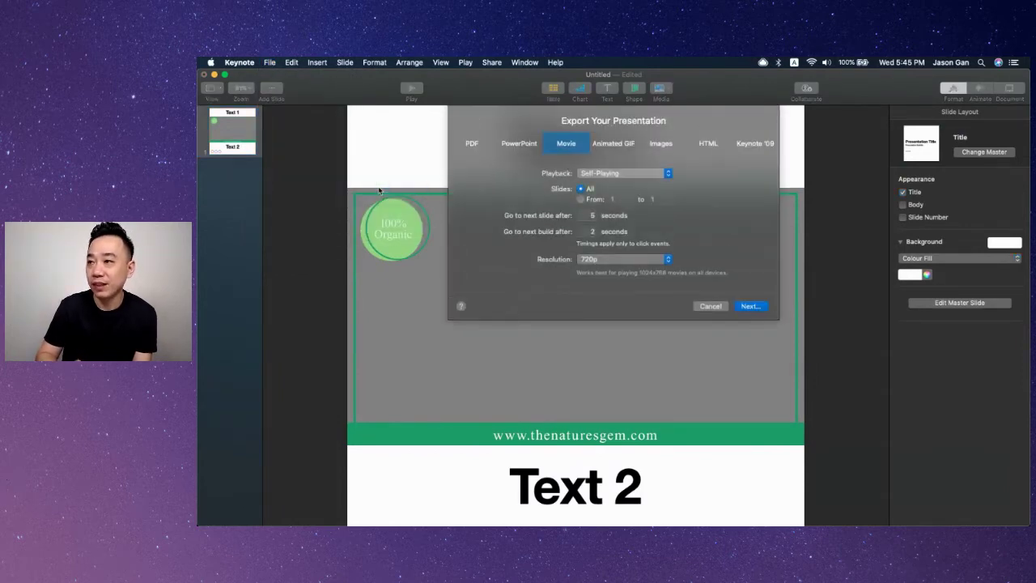
left_click(623, 174)
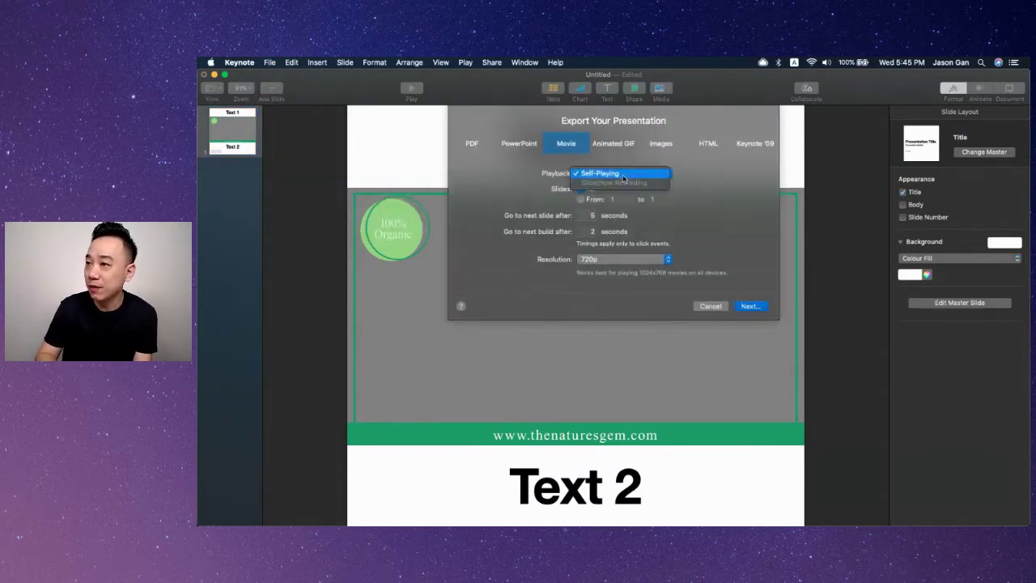
left_click(589, 215)
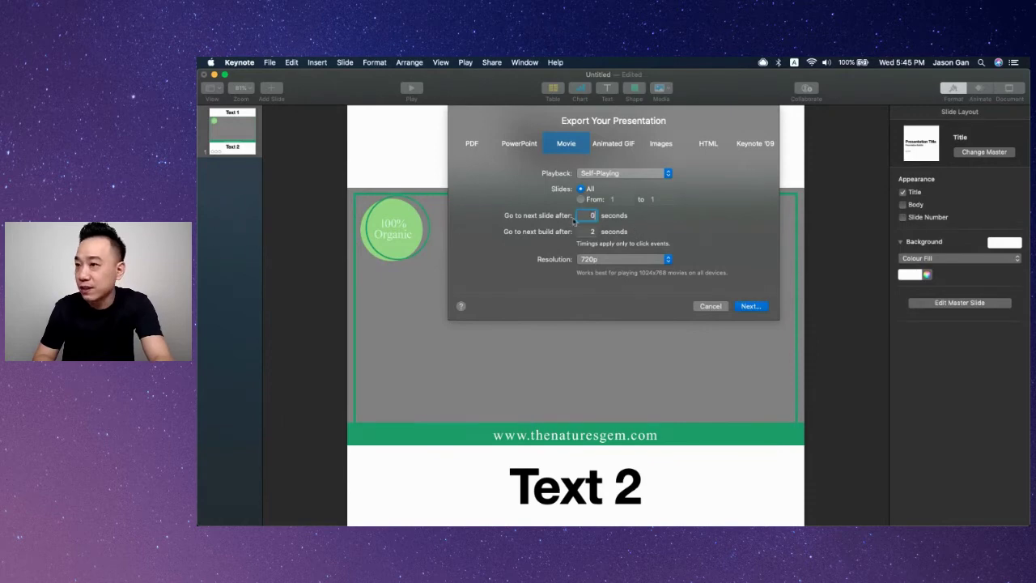
type("0")
left_click(624, 259)
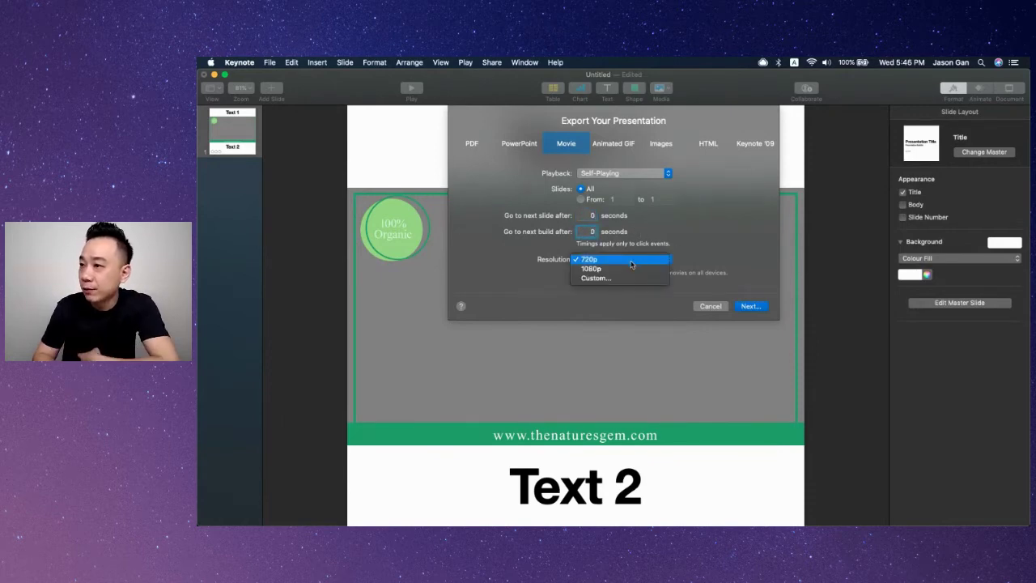
left_click(619, 269)
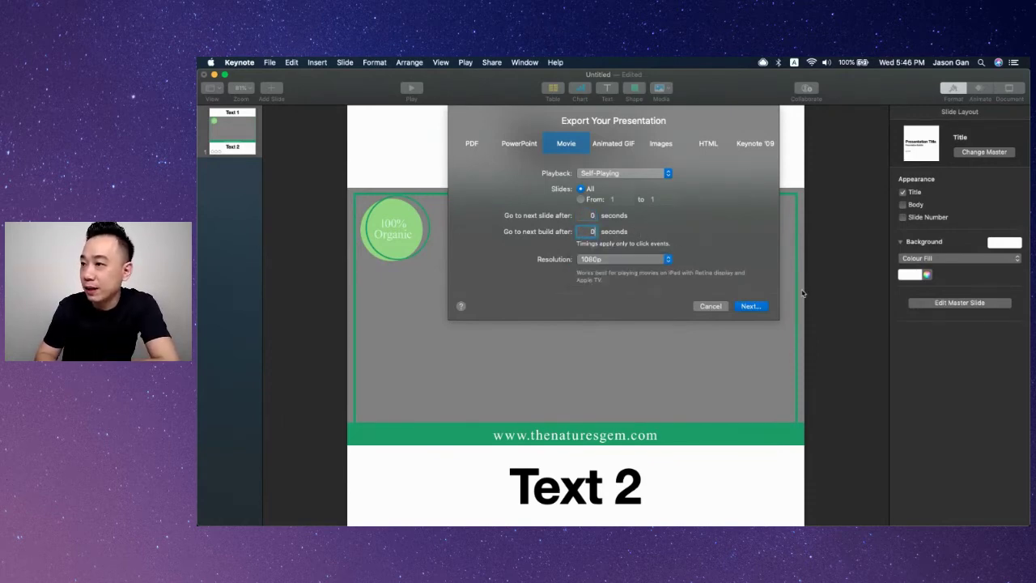
left_click(753, 306)
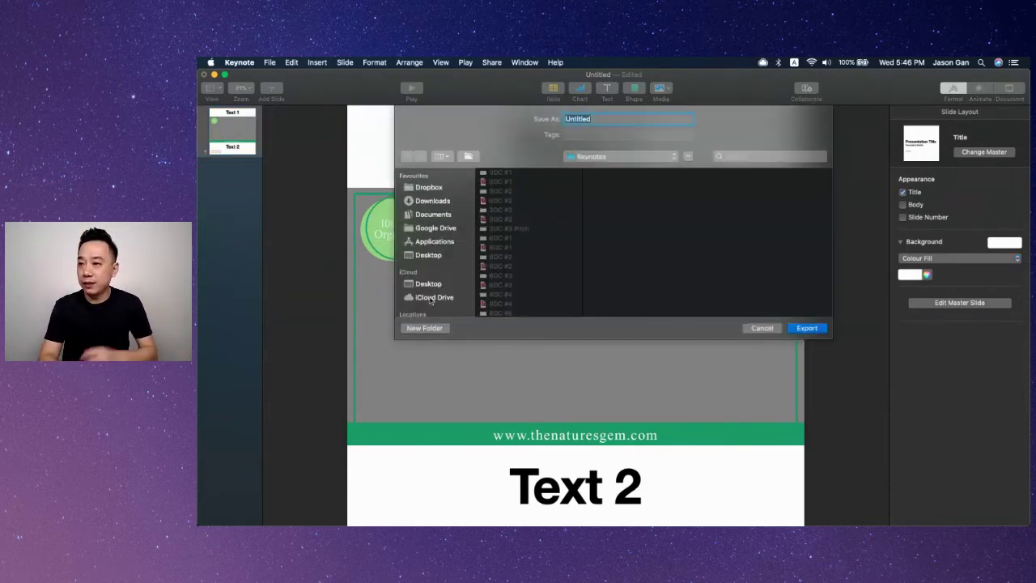
Step: Choose the Desktop as the location, name the file and export the movie
left_click(429, 256)
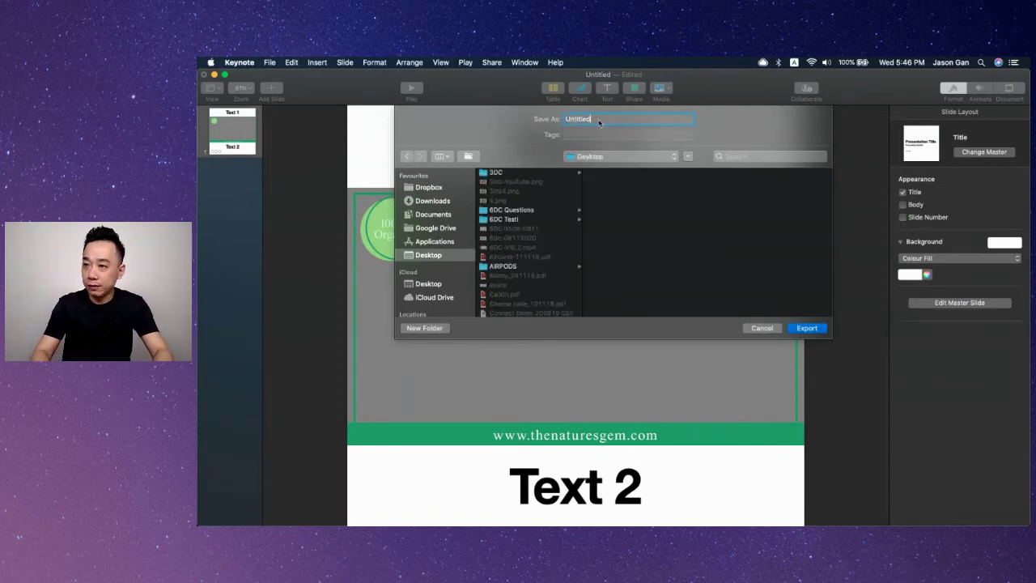
type("test")
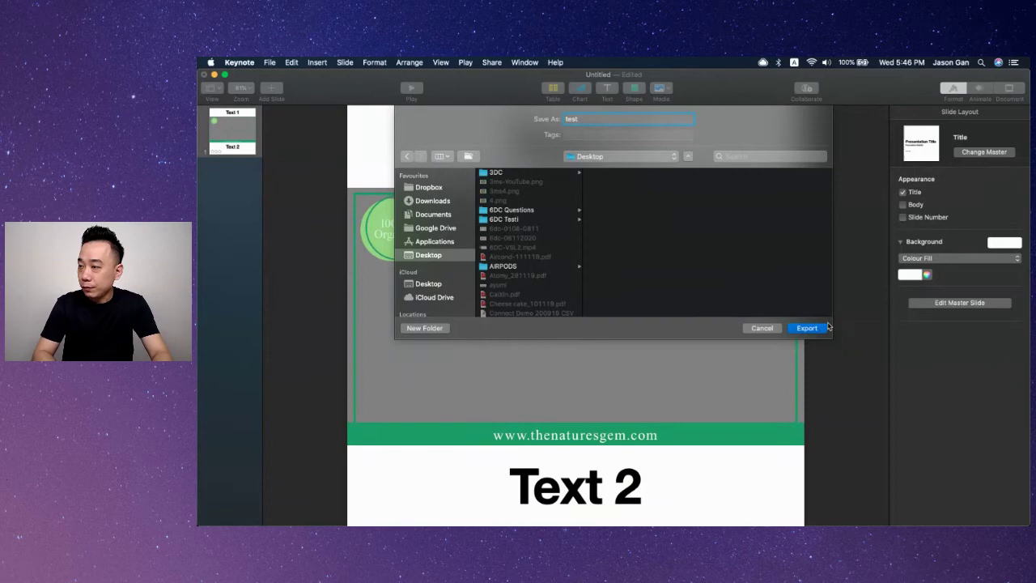
left_click(813, 328)
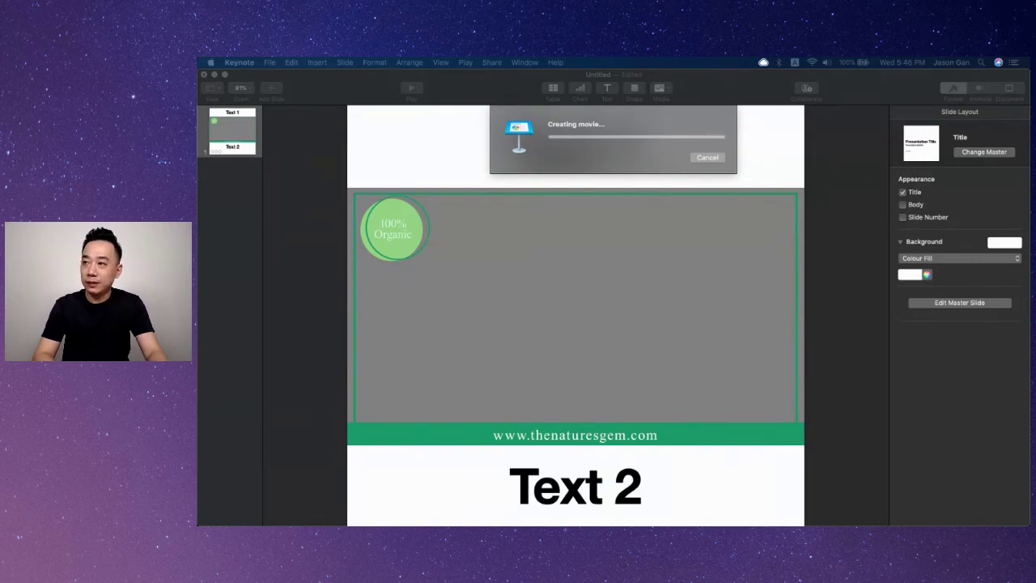
Step: Preview the exported 'test' movie with Quick Look from the Finder Desktop window
key("ctrl+Up")
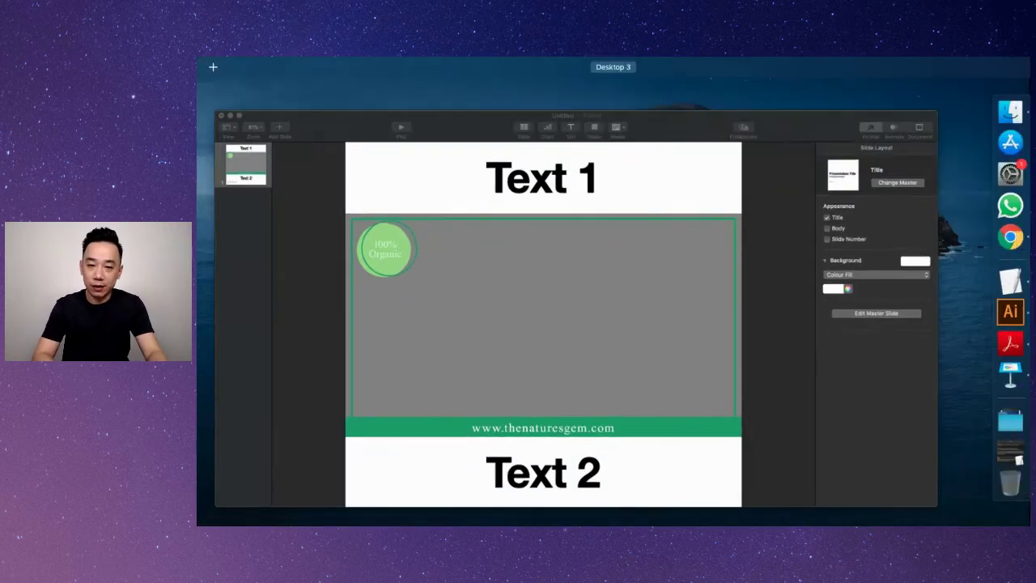
left_click(566, 267)
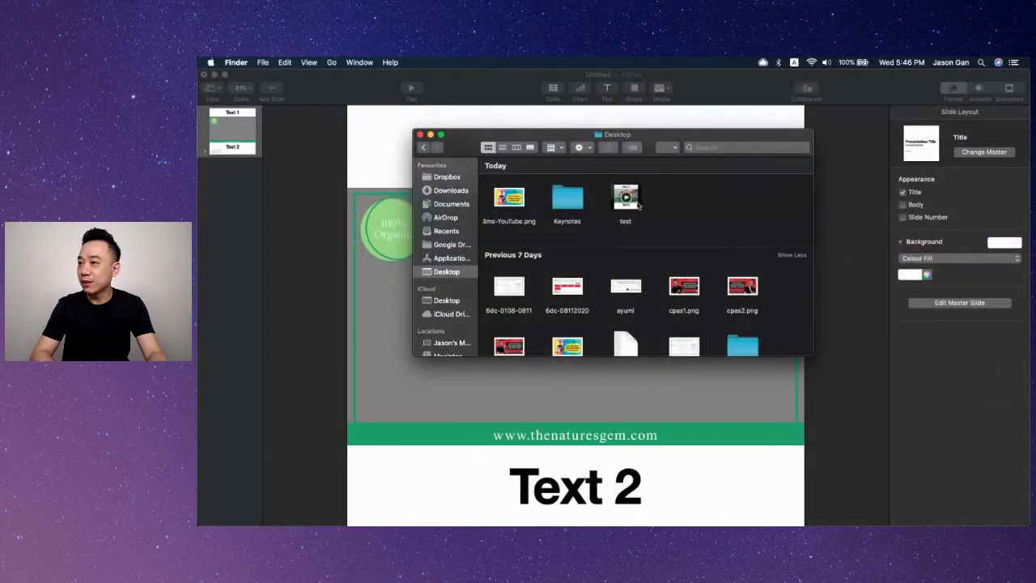
left_click(637, 204)
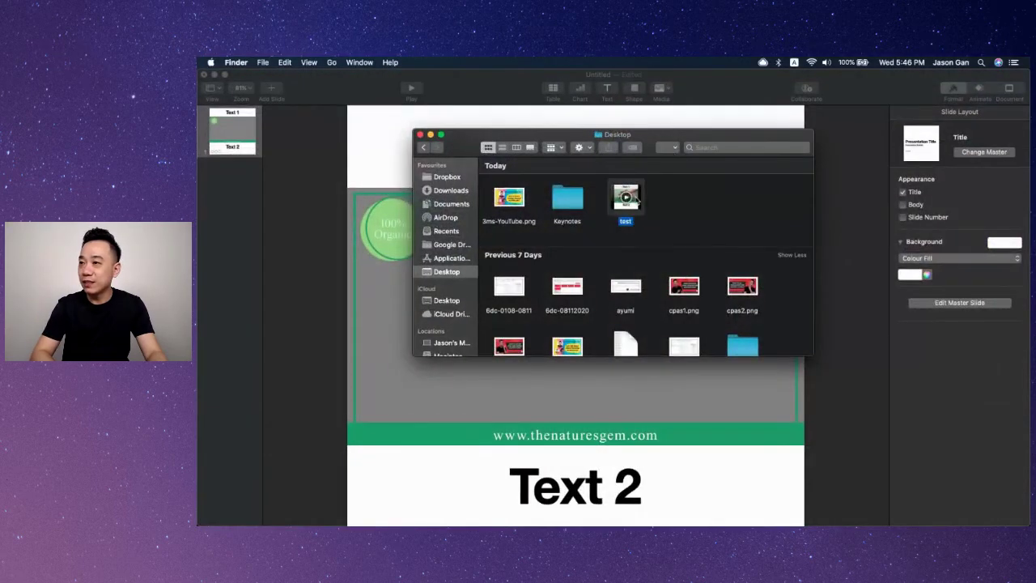
key("space")
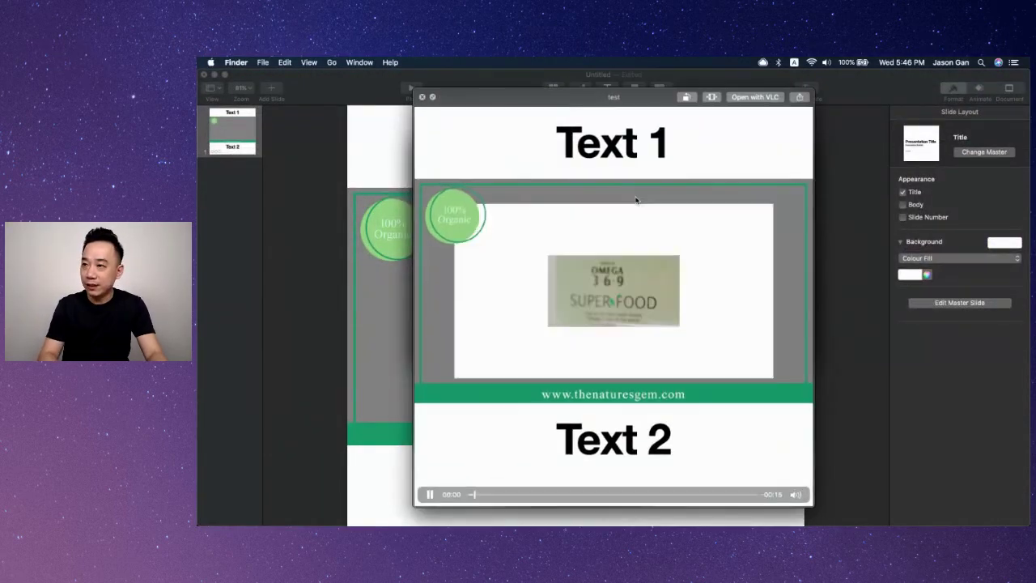